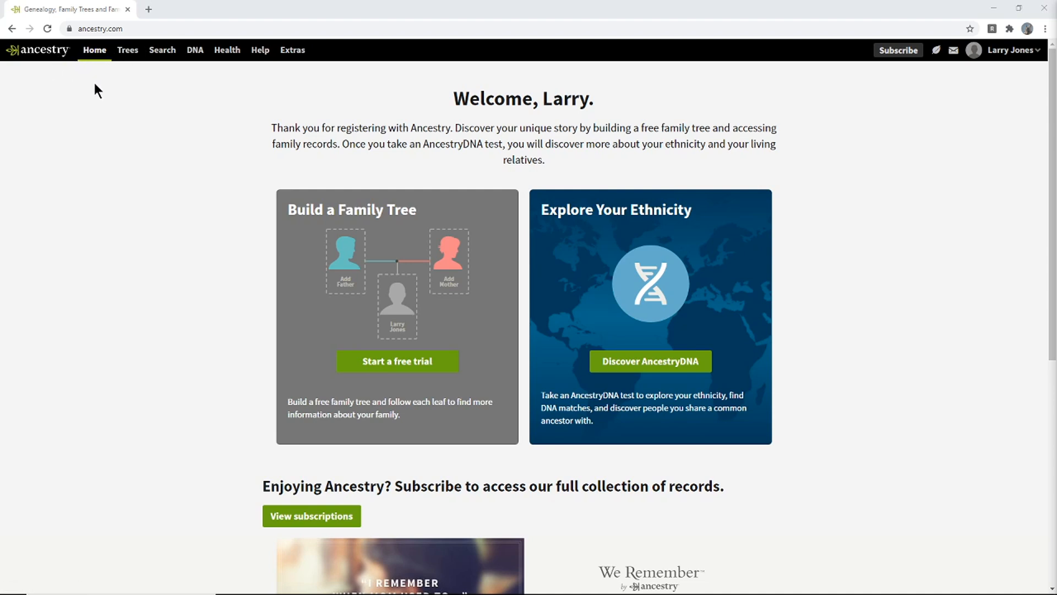
- Reload the home page and start a new family tree
{"action": "left_click", "coordinate": [34, 49]}
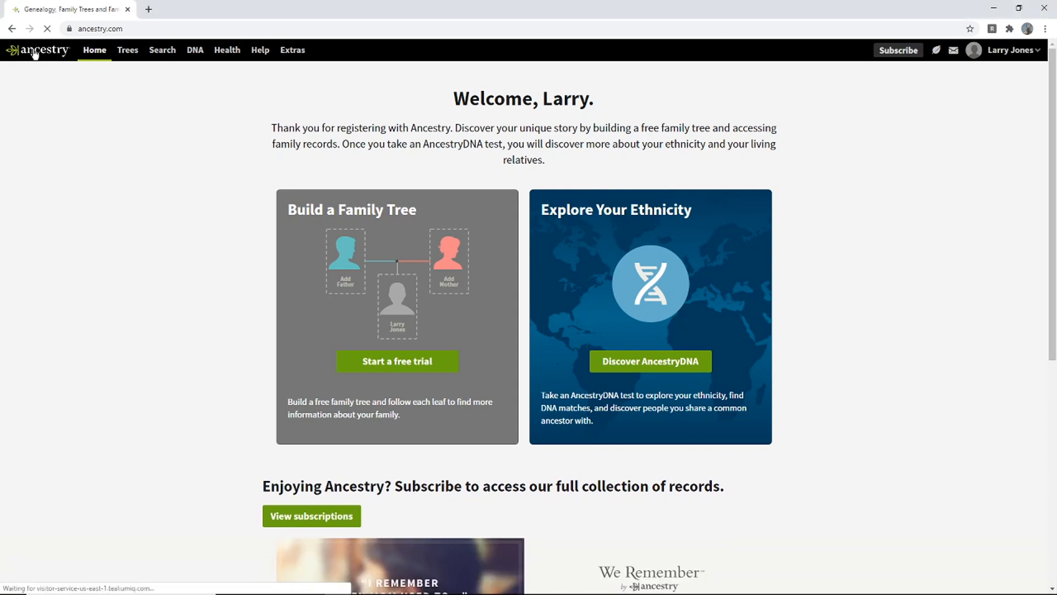
{"action": "left_click", "coordinate": [94, 52]}
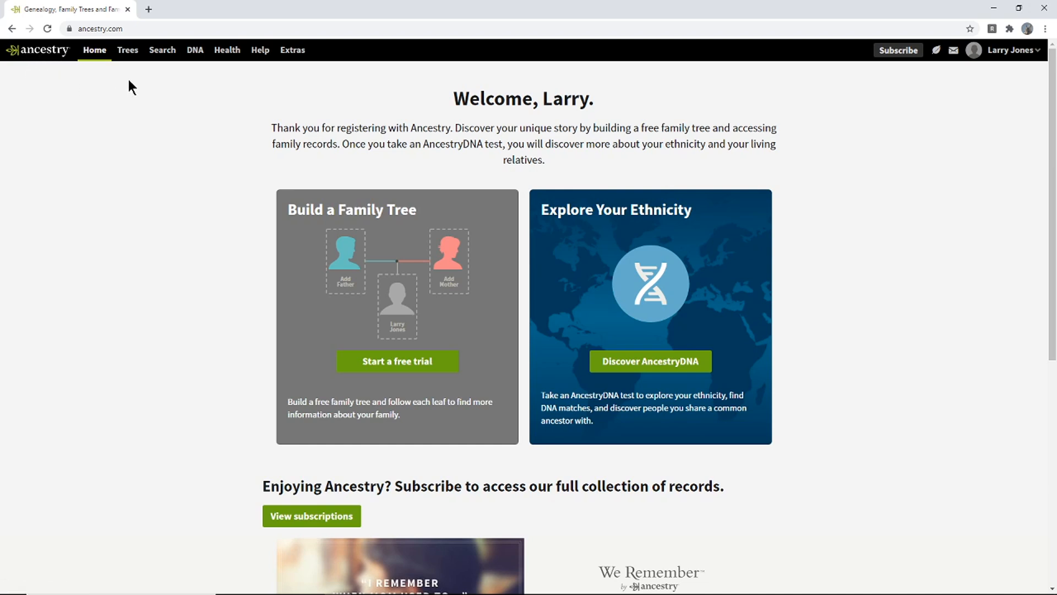
{"action": "left_click", "coordinate": [132, 57]}
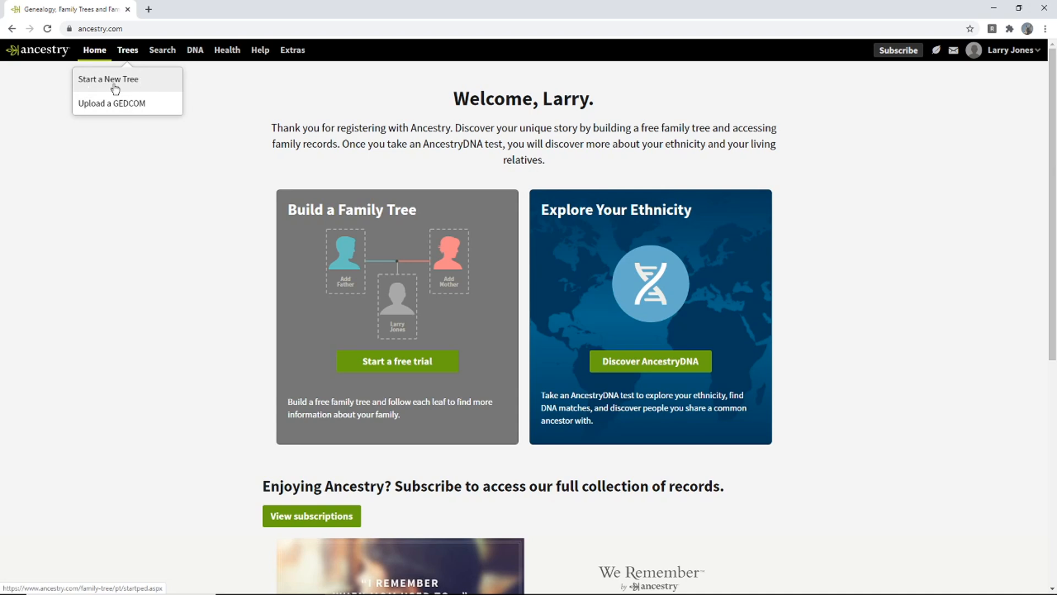
{"action": "left_click", "coordinate": [127, 81]}
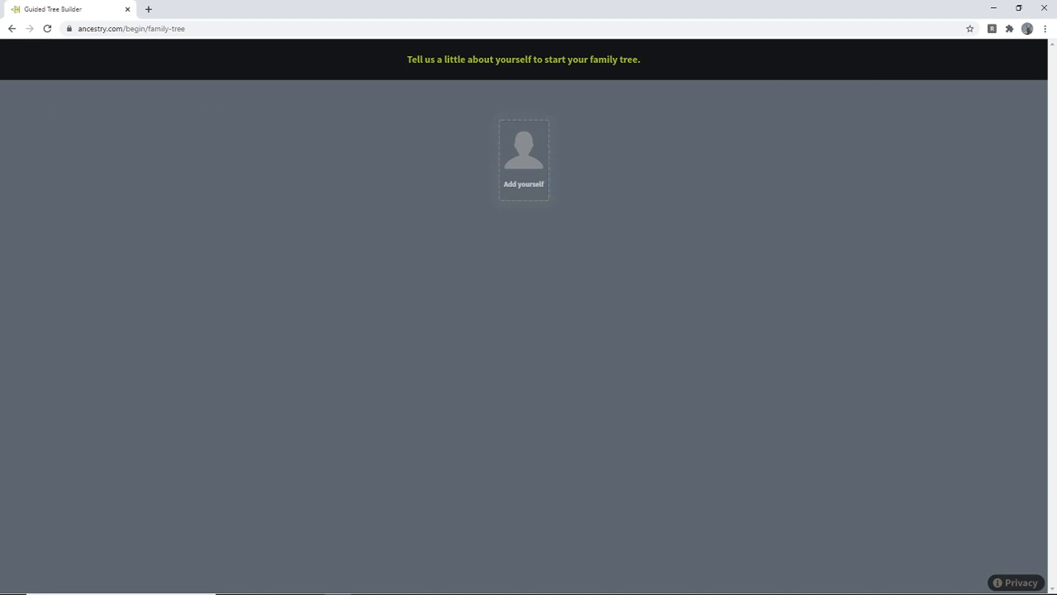
- Add yourself to the tree as male with the prefilled name and the birth year, leaving the birthplace blank, and save
{"action": "left_click", "coordinate": [535, 165]}
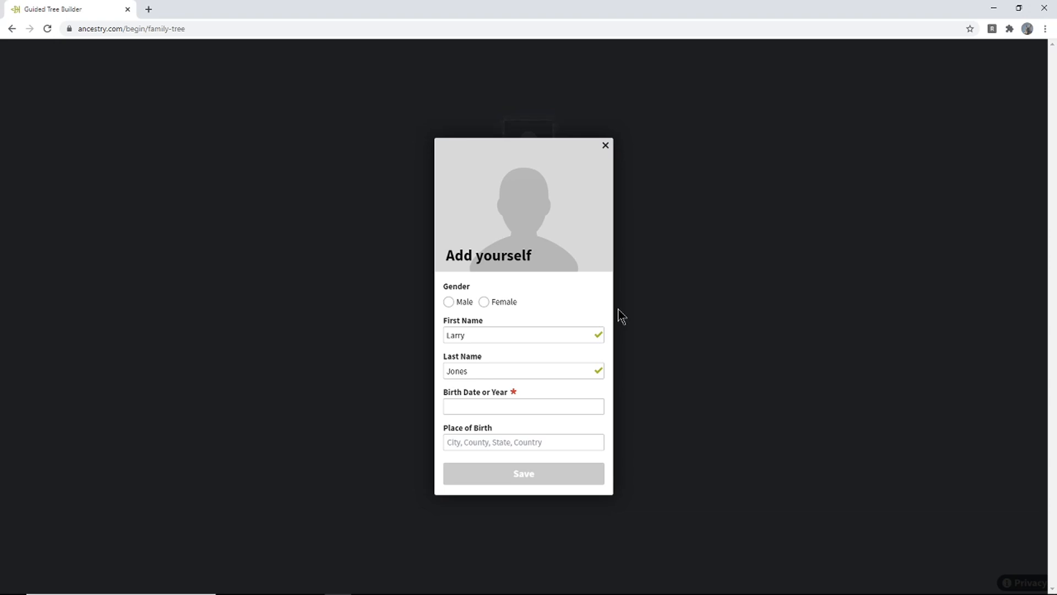
{"action": "left_click", "coordinate": [449, 302]}
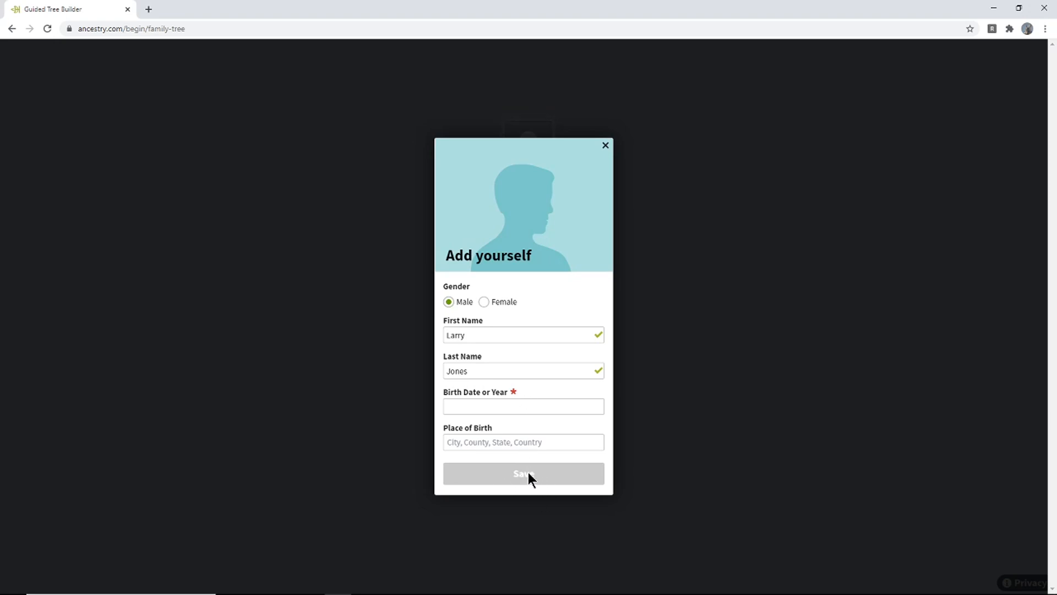
{"action": "left_click", "coordinate": [541, 408]}
{"action": "type", "text": "1962"}
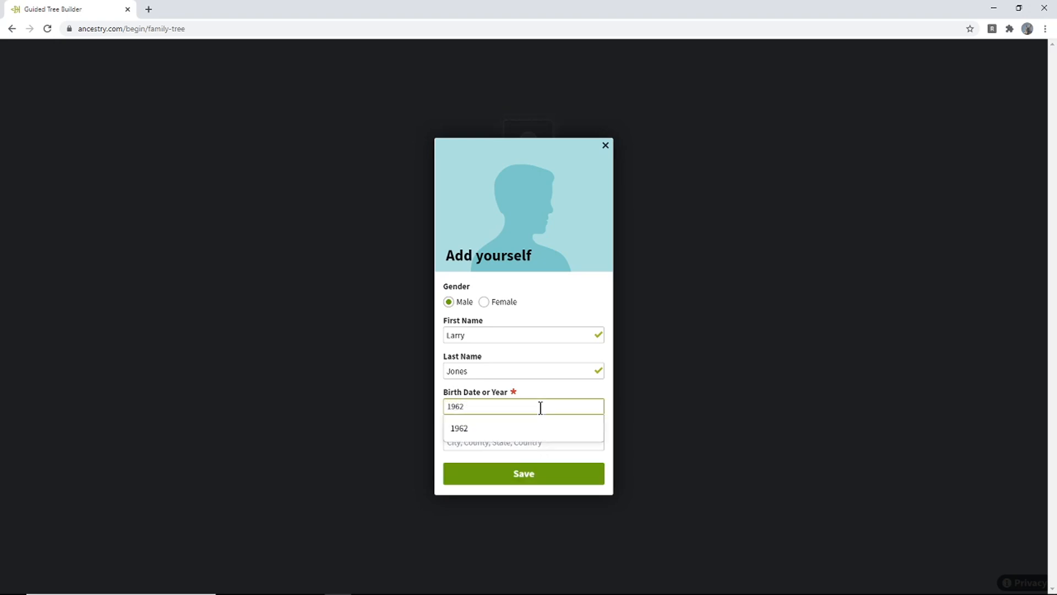
{"action": "left_click", "coordinate": [473, 428]}
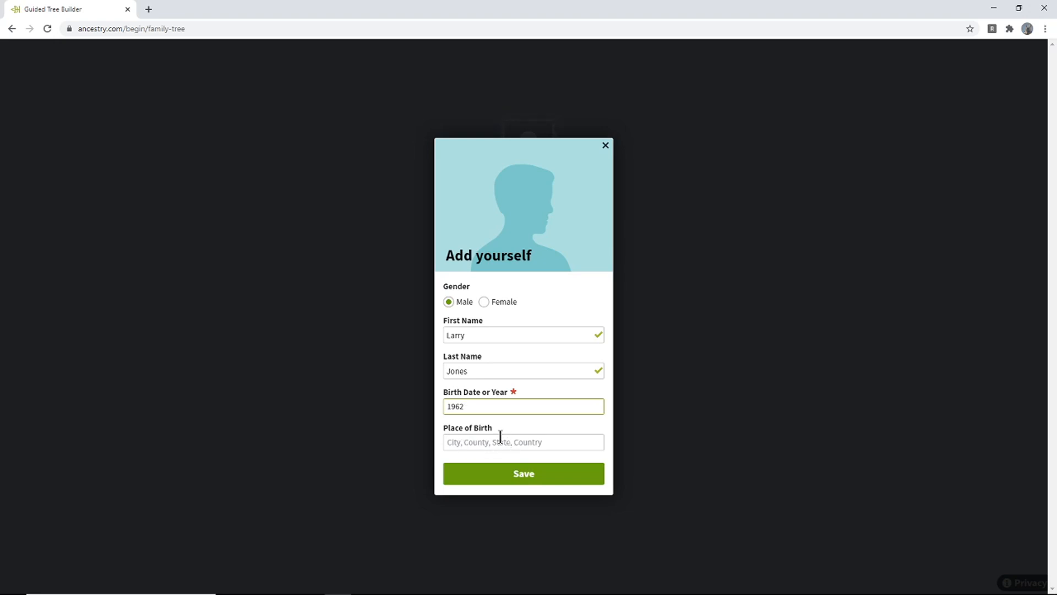
{"action": "left_click", "coordinate": [502, 476]}
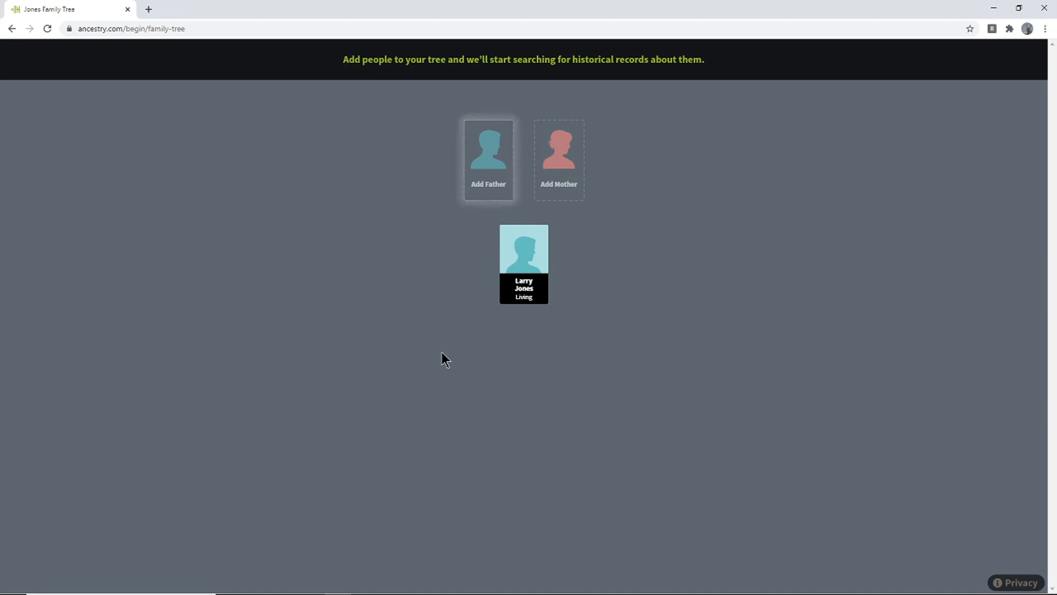
- Add the father as a living person with his first name, the prefilled last name and his birth year, and save
{"action": "left_click", "coordinate": [481, 176]}
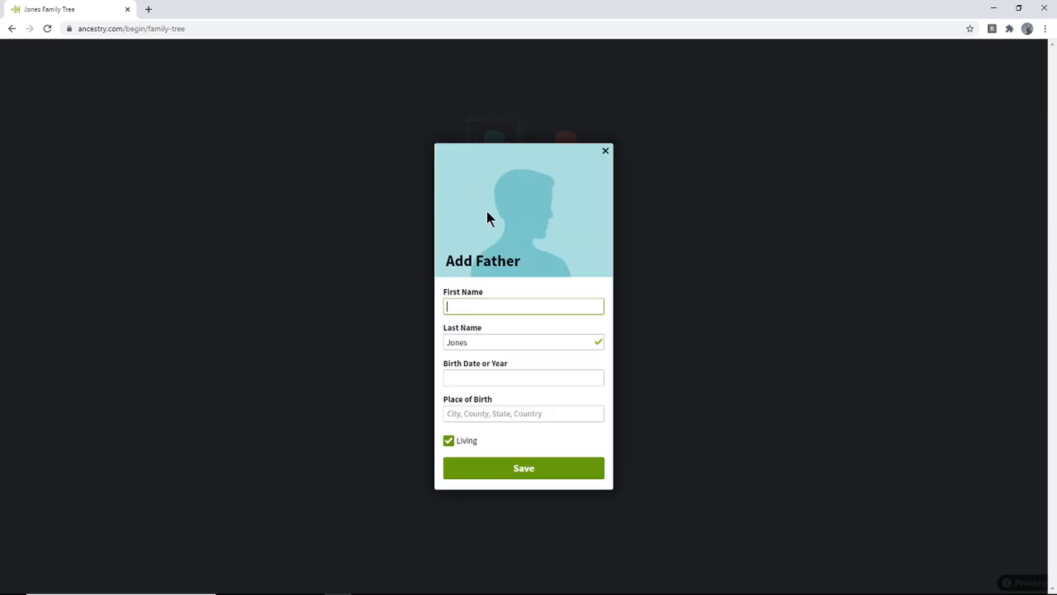
{"action": "type", "text": "Joe bob"}
{"action": "left_click", "coordinate": [502, 380]}
{"action": "left_click", "coordinate": [493, 410]}
{"action": "left_click", "coordinate": [497, 381]}
{"action": "left_click", "coordinate": [493, 410]}
{"action": "left_click", "coordinate": [495, 380]}
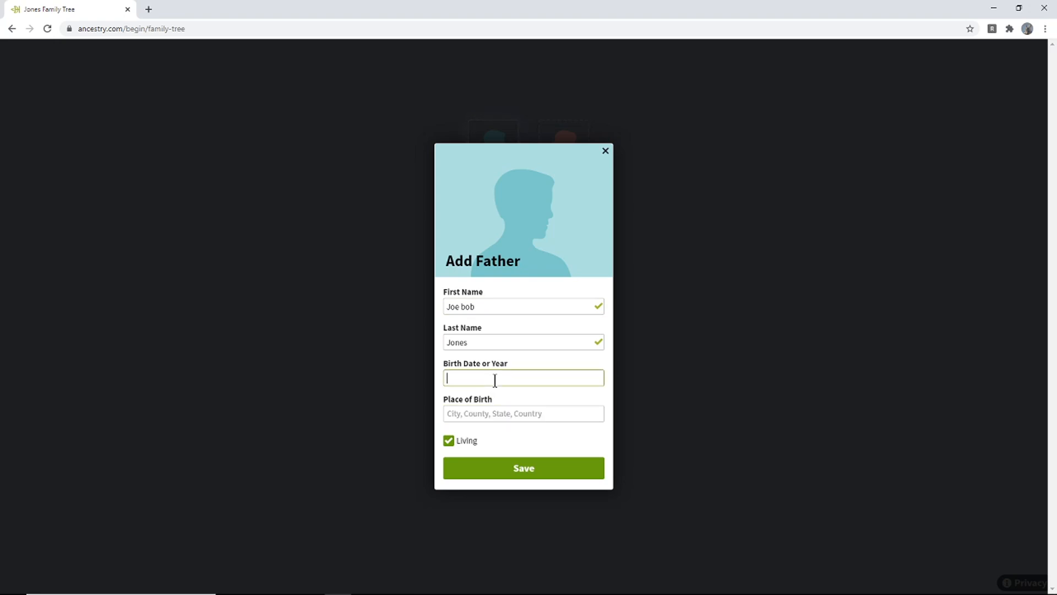
{"action": "type", "text": "1941"}
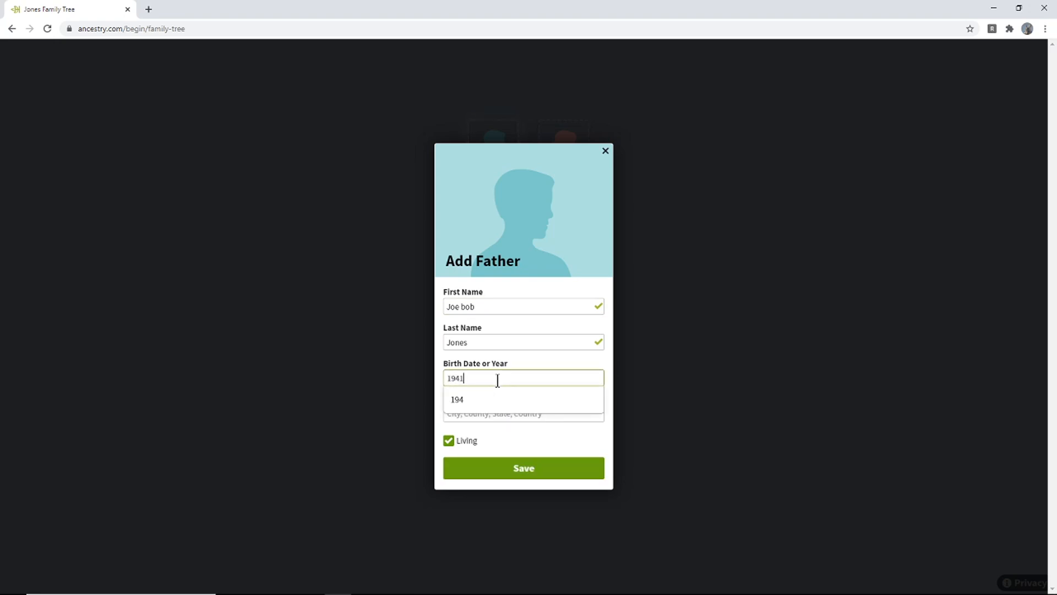
{"action": "left_click", "coordinate": [486, 400]}
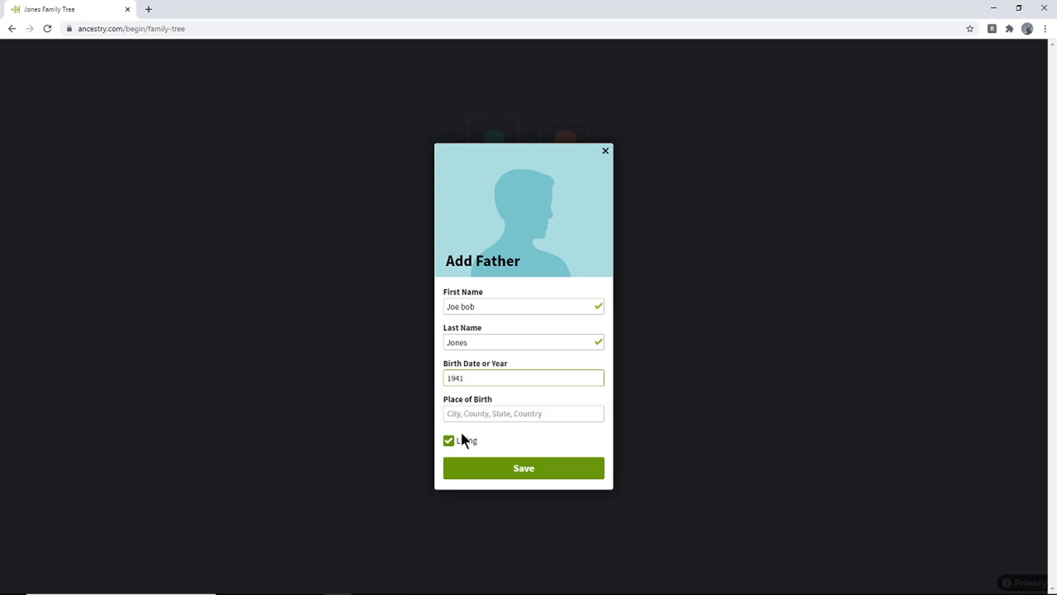
{"action": "left_click", "coordinate": [479, 465]}
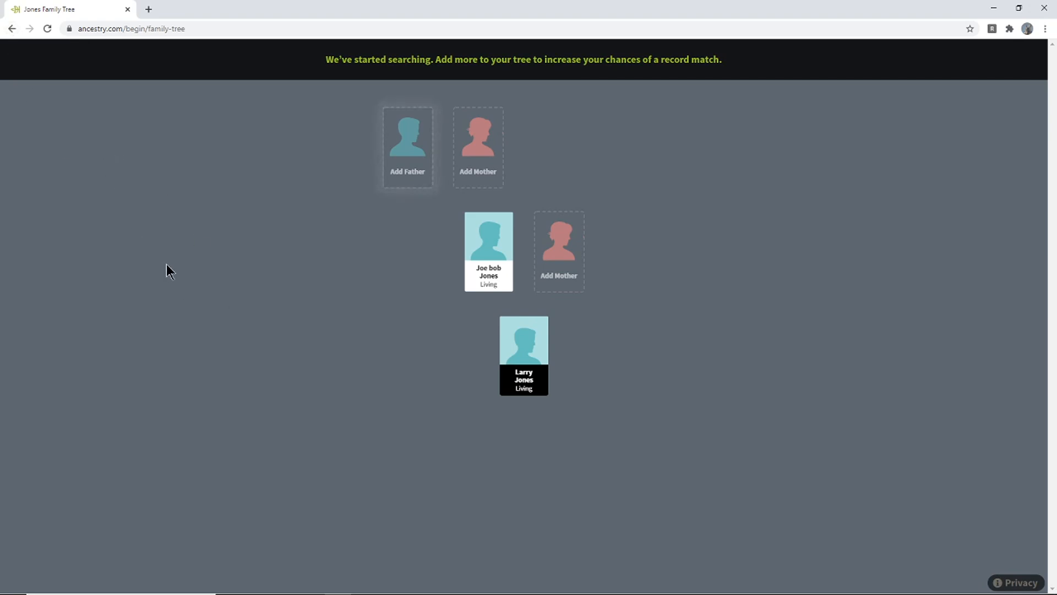
- Add the mother as a living person with her first name, maiden name and birth year, and save
{"action": "left_click", "coordinate": [556, 268]}
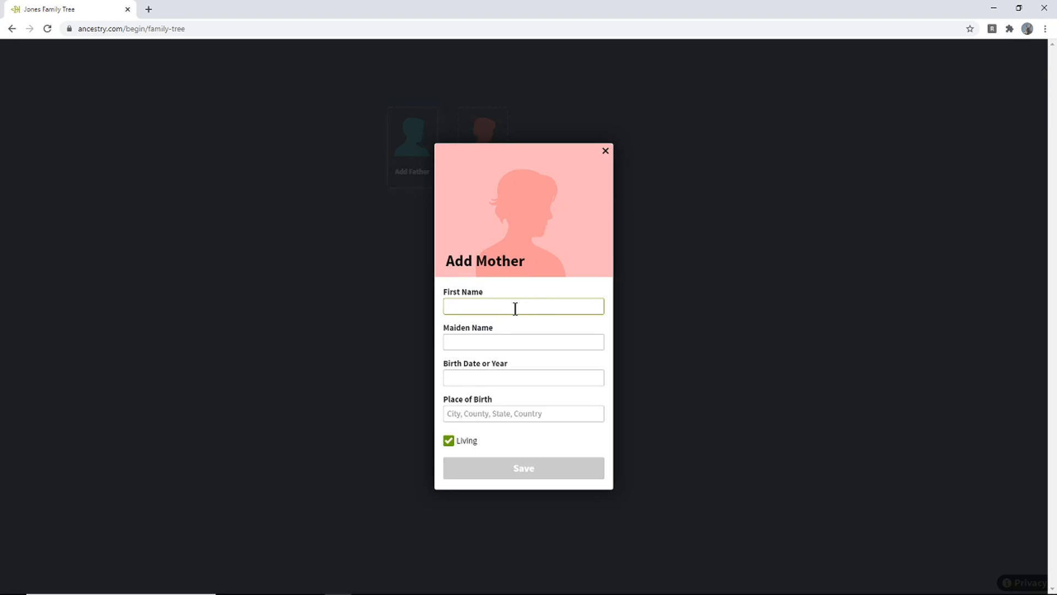
{"action": "key", "text": "Tab"}
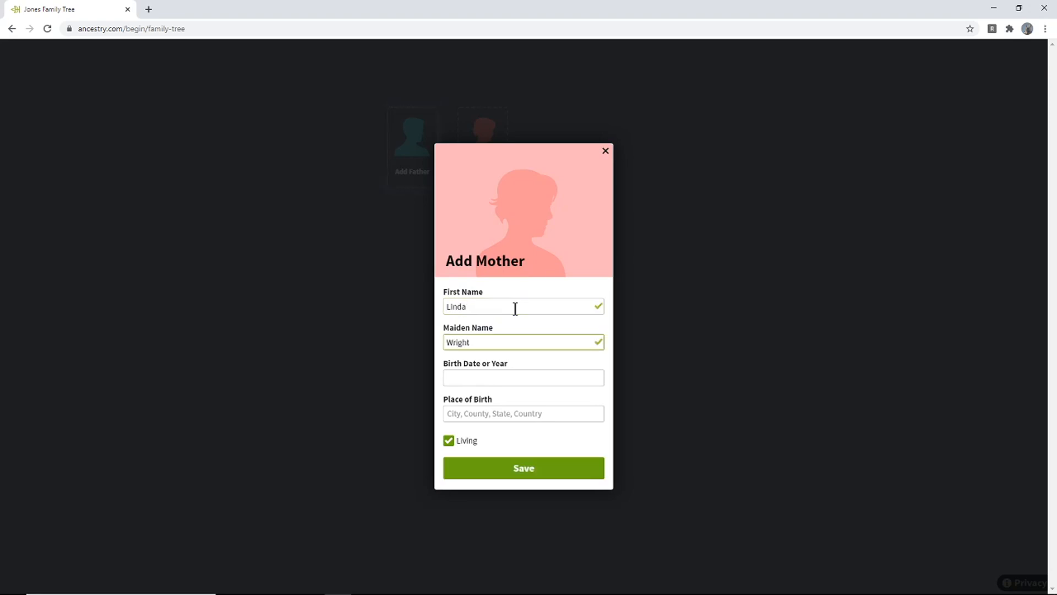
{"action": "key", "text": "Tab"}
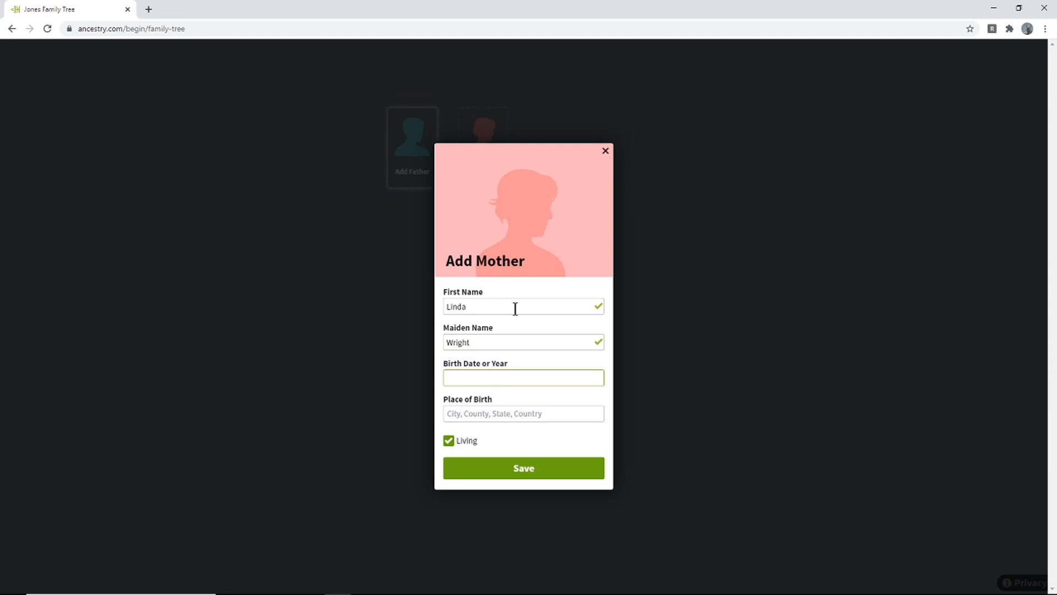
{"action": "type", "text": "1943"}
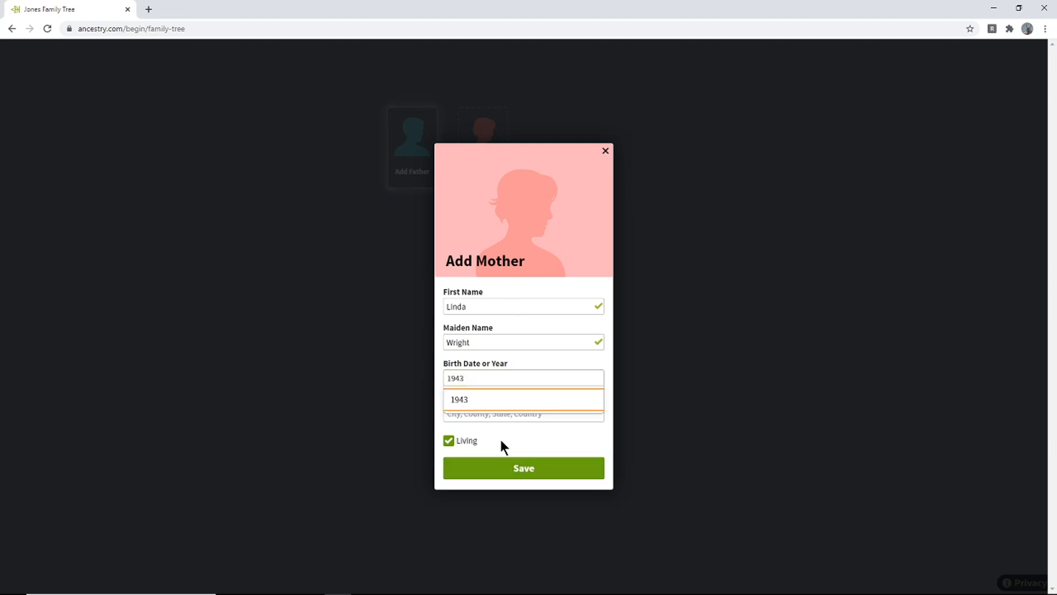
{"action": "left_click", "coordinate": [499, 406]}
{"action": "left_click", "coordinate": [497, 474]}
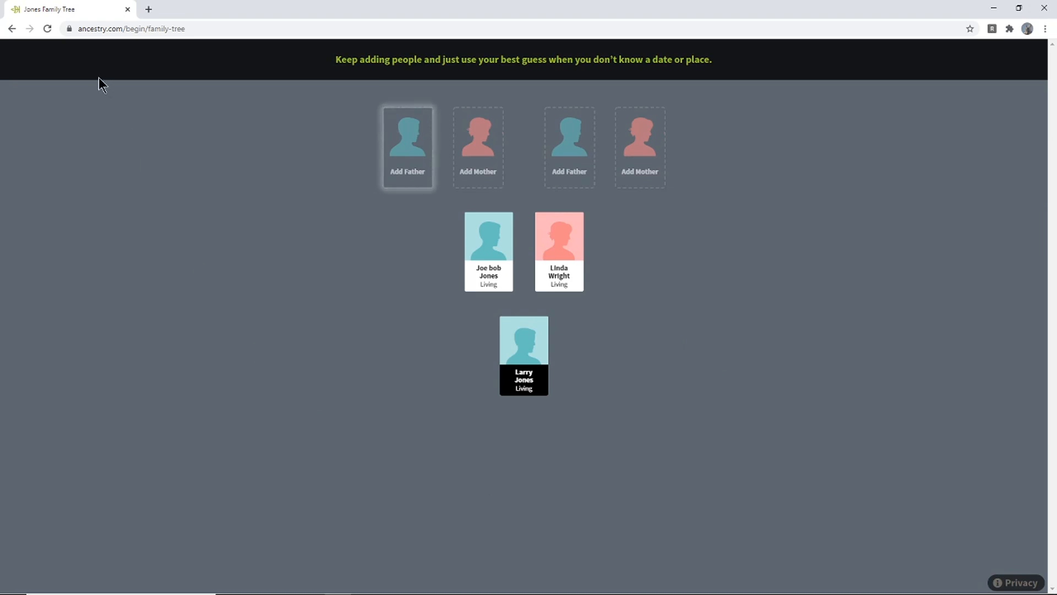
- Go back to the home page and open the newly created family tree
{"action": "left_click", "coordinate": [12, 28]}
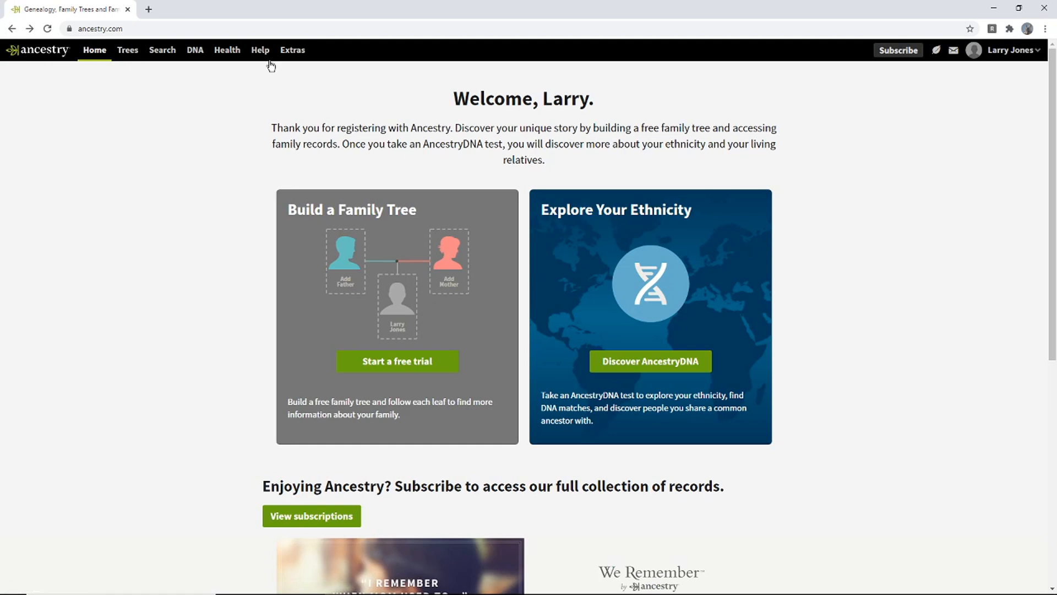
{"action": "left_click", "coordinate": [127, 56]}
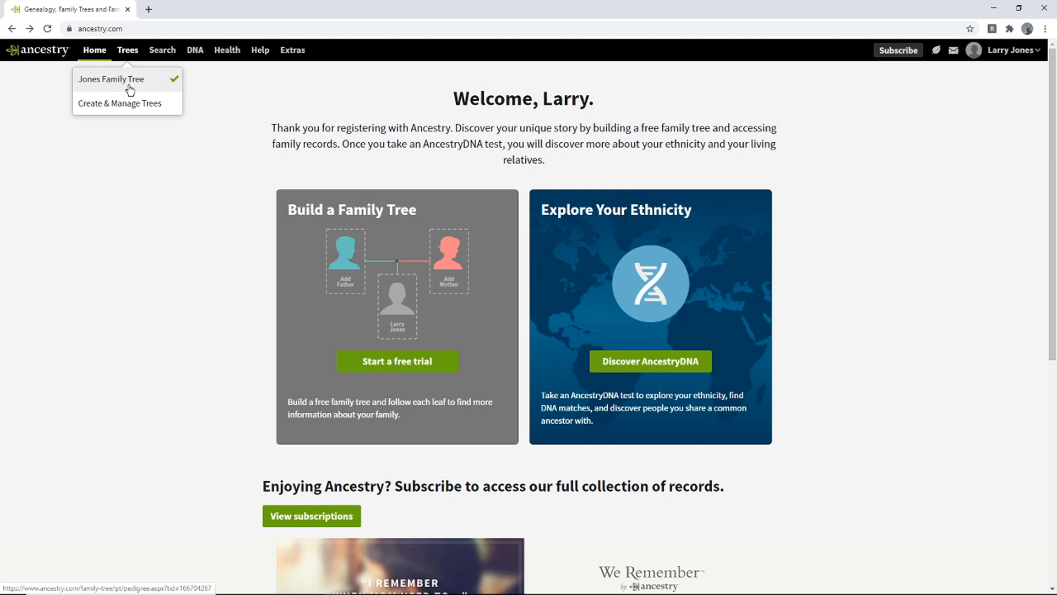
{"action": "left_click", "coordinate": [130, 90]}
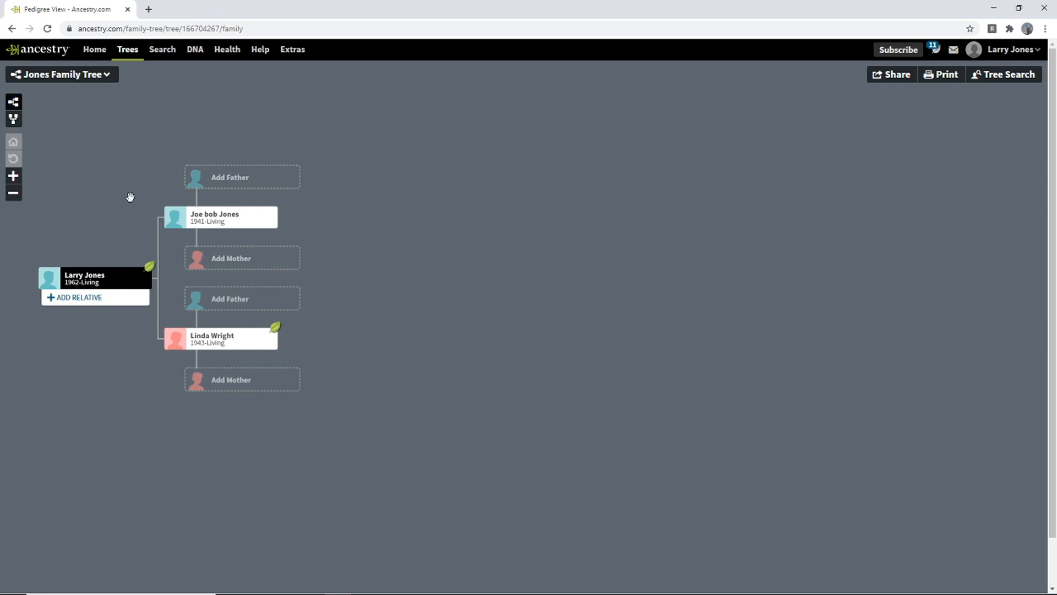
- Open all Ancestry hints for the mother from her card in the pedigree view
{"action": "left_click", "coordinate": [14, 176]}
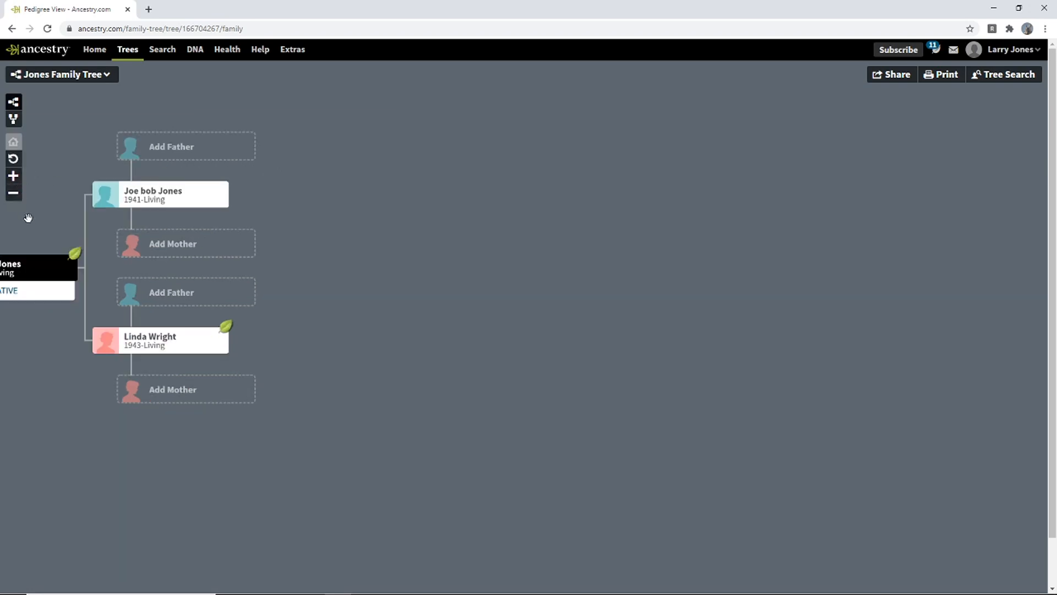
{"action": "left_click_drag", "start_coordinate": [25, 214], "coordinate": [182, 234]}
{"action": "left_click", "coordinate": [14, 178]}
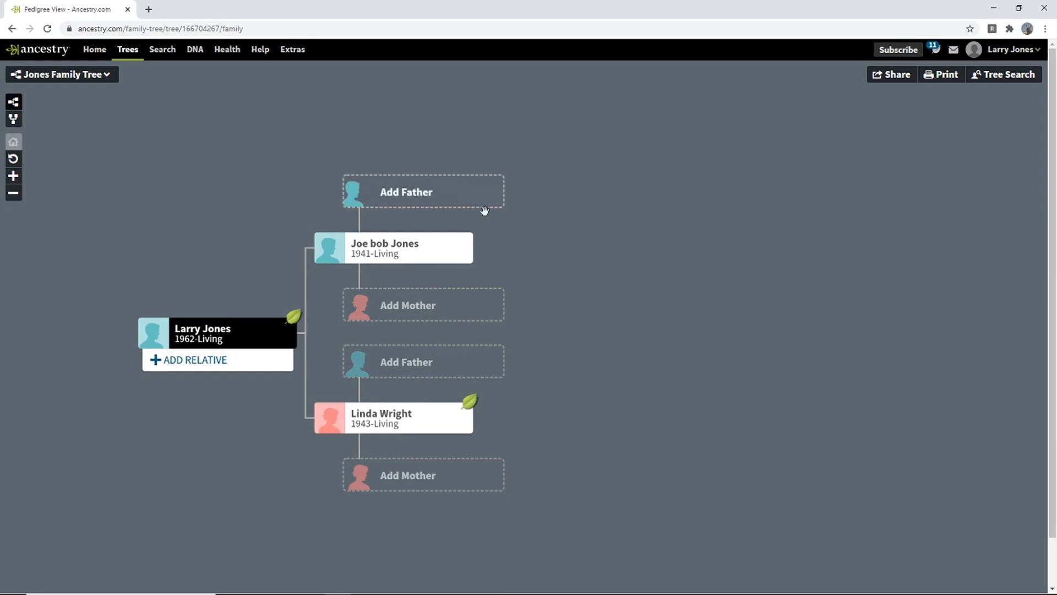
{"action": "left_click_drag", "start_coordinate": [544, 417], "coordinate": [480, 392]}
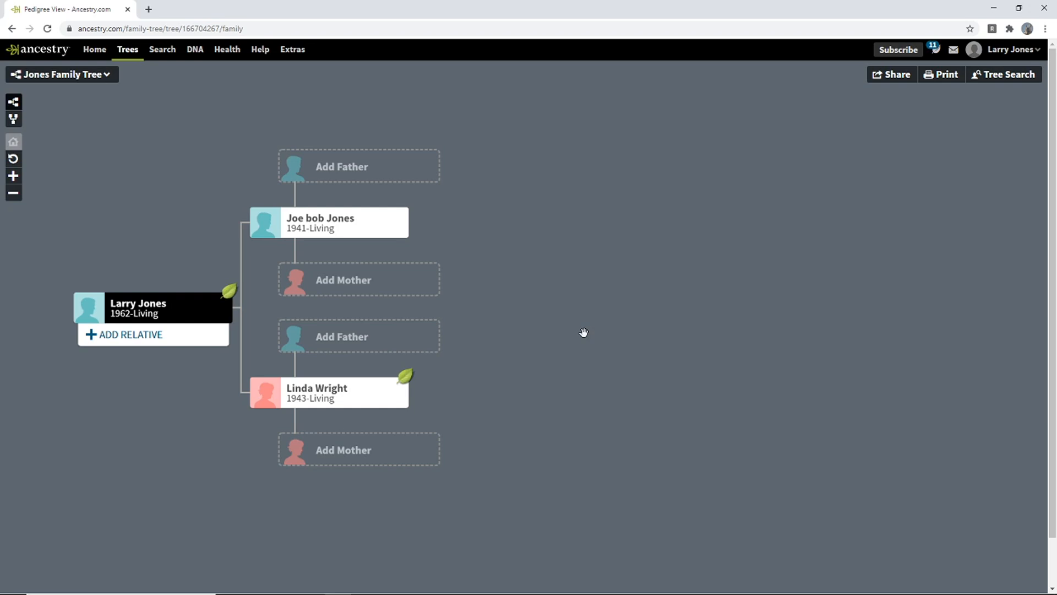
{"action": "left_click", "coordinate": [399, 398]}
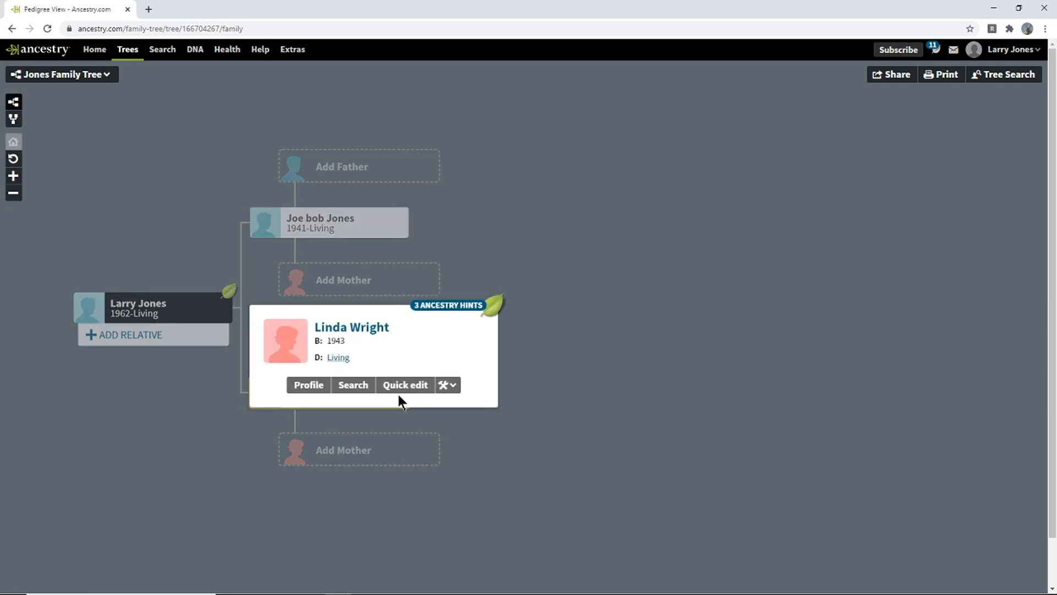
{"action": "left_click", "coordinate": [467, 306]}
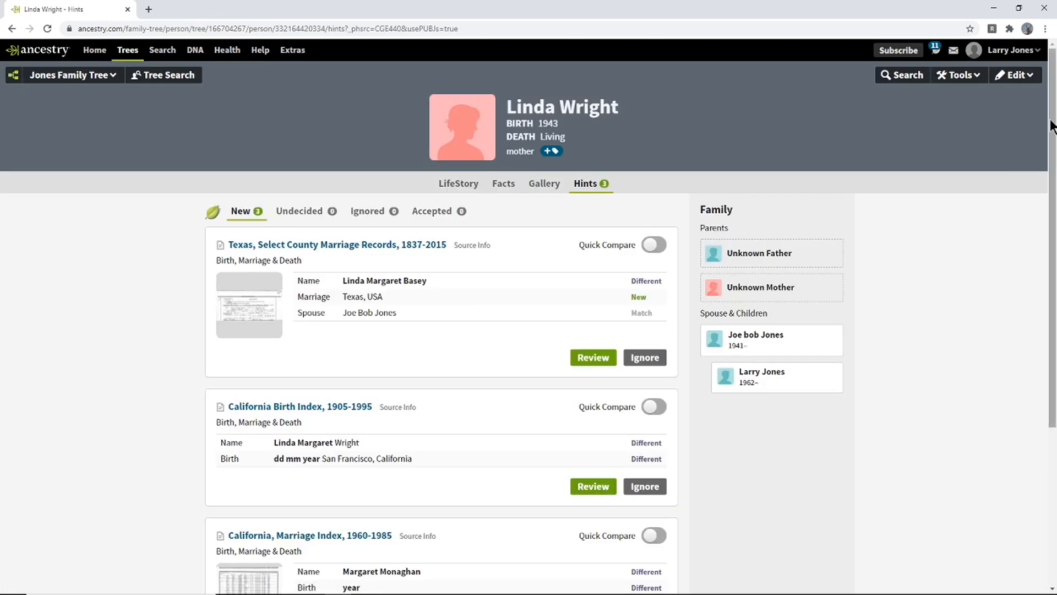
- Look over the mother's hints and examine the name and spouse in the Texas, Select County Marriage Records hint
{"action": "scroll", "coordinate": [1034, 248], "scroll_direction": "down", "scroll_amount": 3}
{"action": "scroll", "coordinate": [1028, 247], "scroll_direction": "down", "scroll_amount": 1}
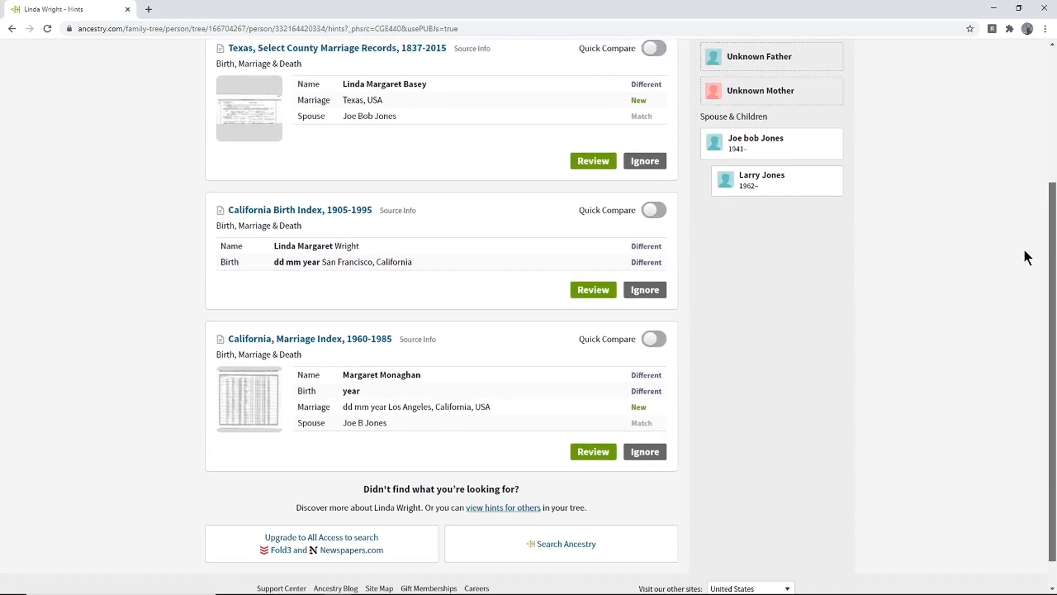
{"action": "scroll", "coordinate": [1023, 253], "scroll_direction": "up", "scroll_amount": 5}
{"action": "scroll", "coordinate": [1036, 137], "scroll_direction": "down", "scroll_amount": 2}
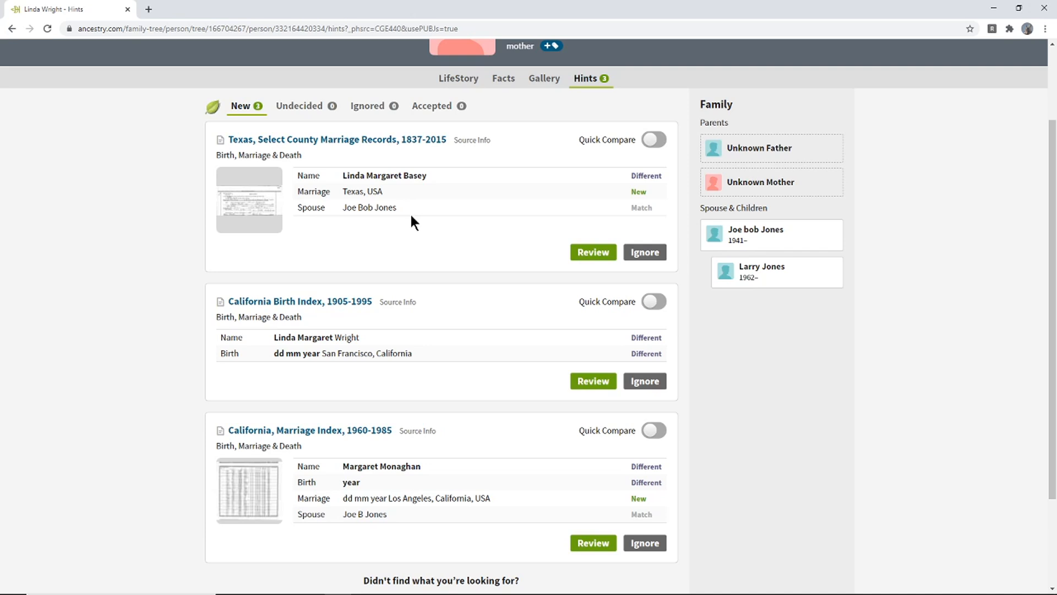
{"action": "left_click_drag", "start_coordinate": [444, 176], "coordinate": [342, 175]}
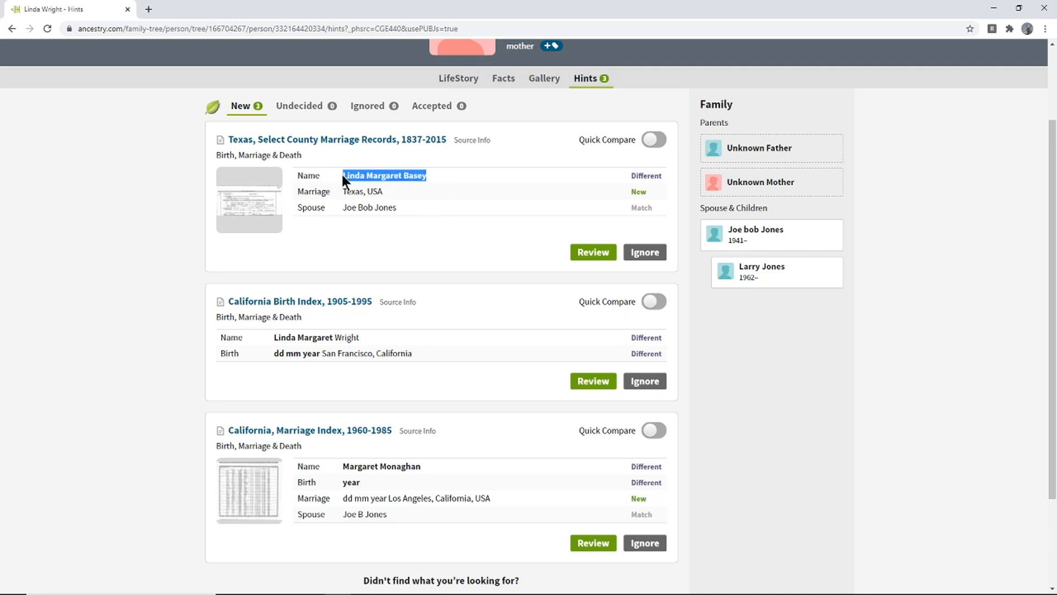
{"action": "left_click", "coordinate": [422, 189]}
{"action": "left_click_drag", "start_coordinate": [405, 177], "coordinate": [342, 175]}
{"action": "left_click_drag", "start_coordinate": [397, 208], "coordinate": [342, 178]}
{"action": "left_click", "coordinate": [358, 225]}
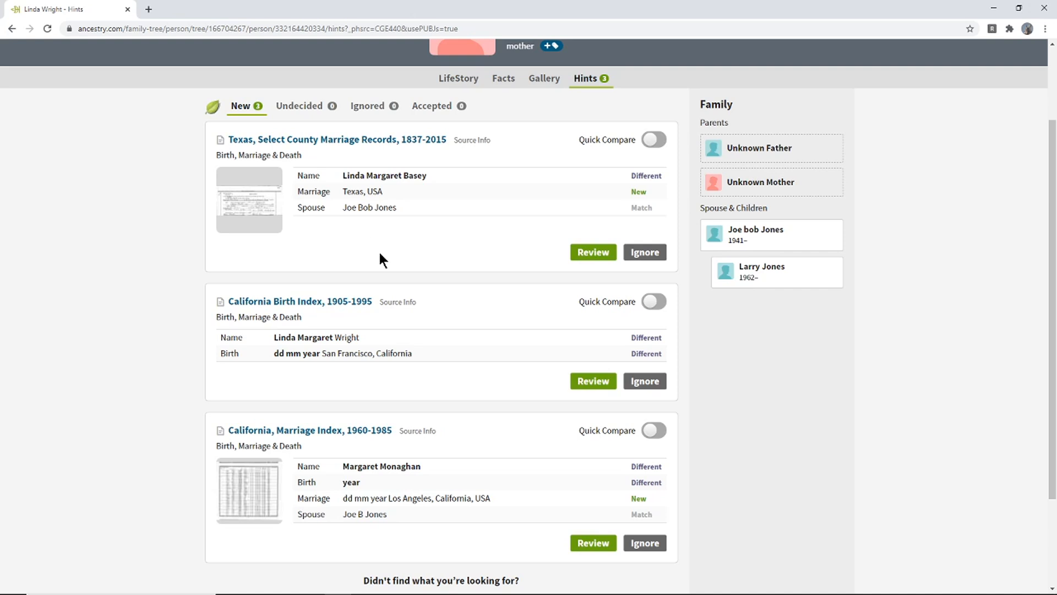
- Examine the name and birthplace in the California Birth Index, 1905-1995 hint
{"action": "left_click_drag", "start_coordinate": [360, 337], "coordinate": [273, 339]}
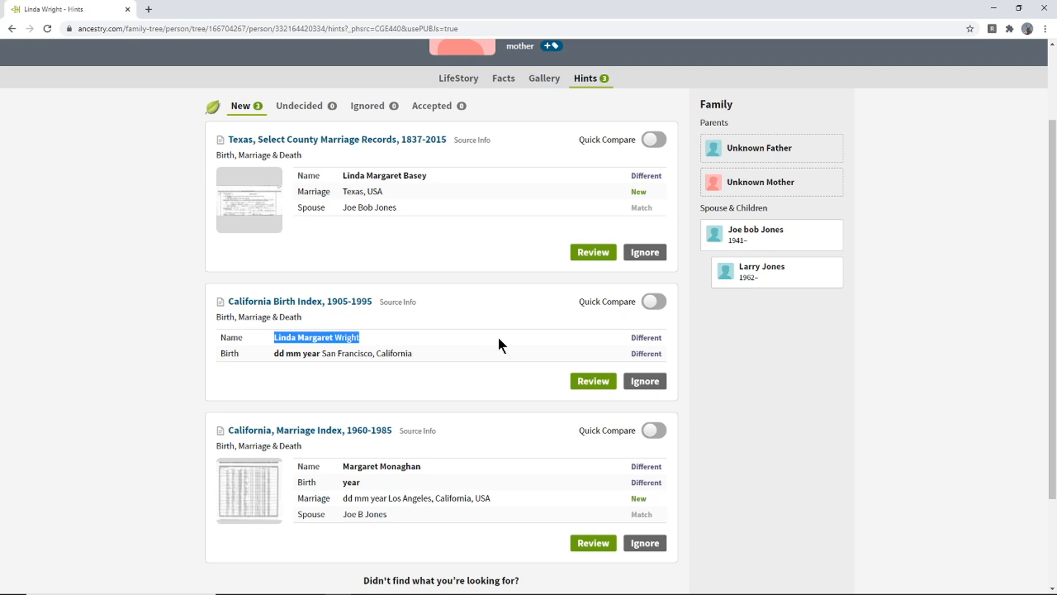
{"action": "left_click", "coordinate": [365, 334]}
{"action": "left_click_drag", "start_coordinate": [359, 334], "coordinate": [269, 336]}
{"action": "left_click", "coordinate": [342, 337]}
{"action": "left_click_drag", "start_coordinate": [364, 336], "coordinate": [412, 357]}
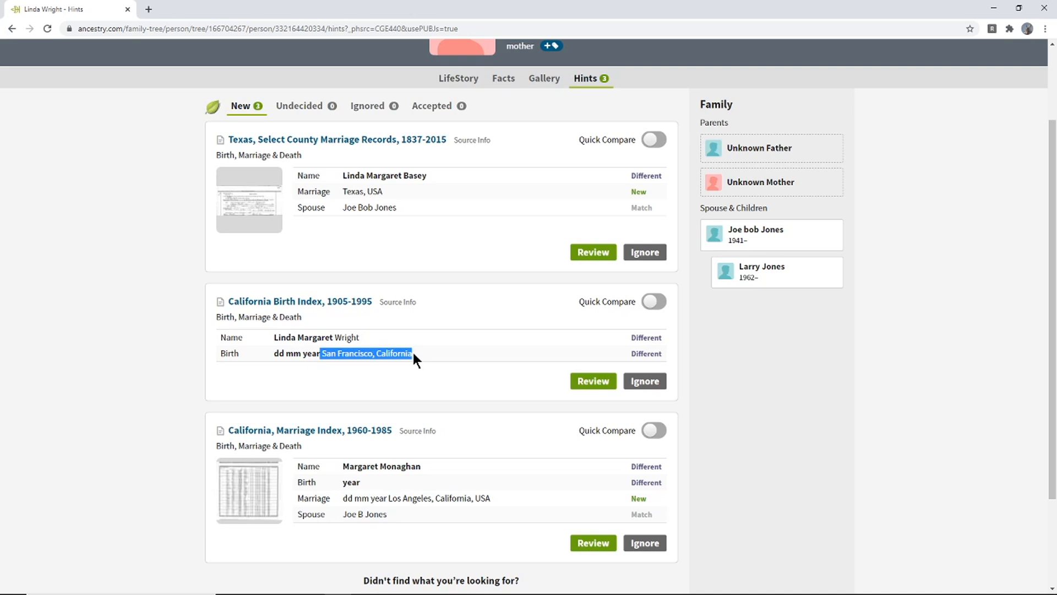
{"action": "left_click", "coordinate": [413, 354]}
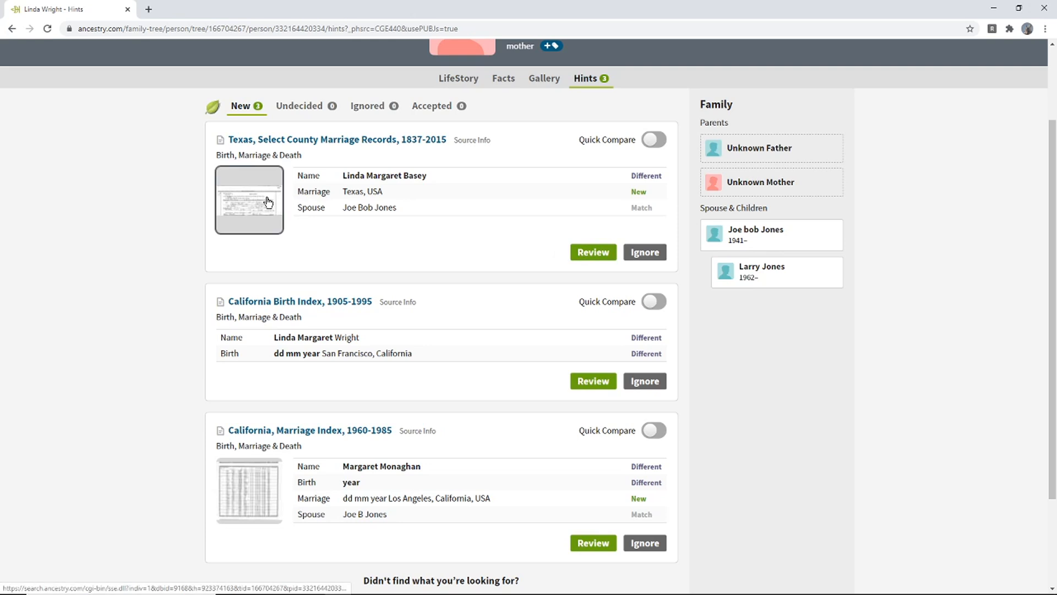
- Try to view the record image of the Texas marriage hint, and return to the home page
{"action": "left_click", "coordinate": [246, 211]}
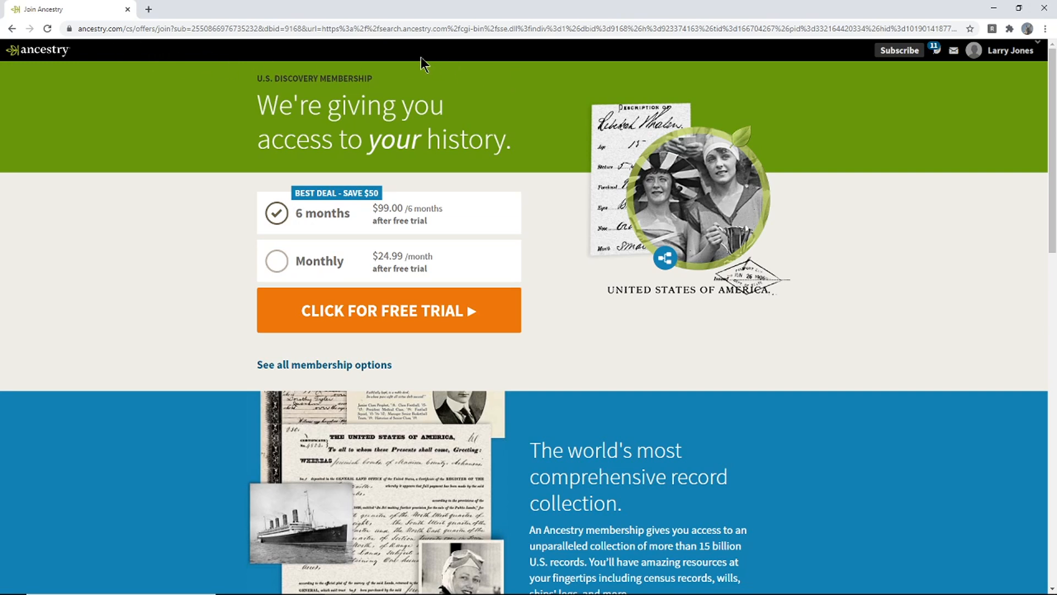
{"action": "left_click", "coordinate": [46, 57]}
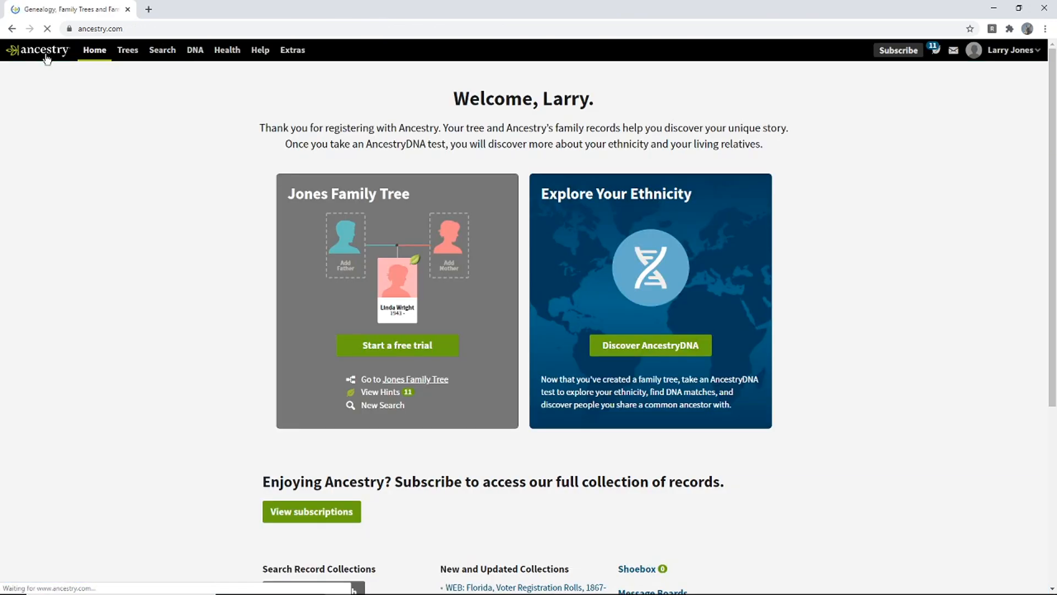